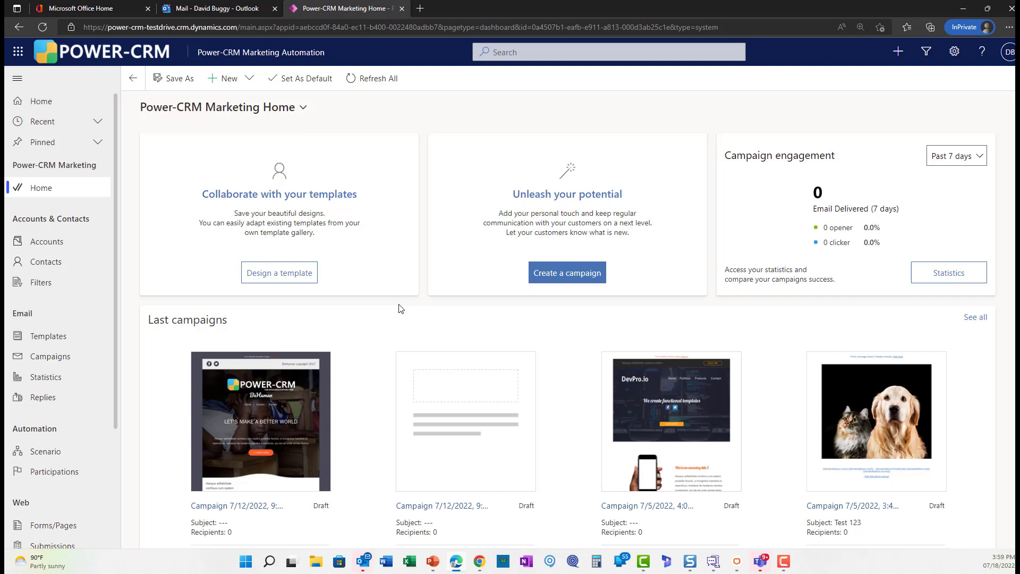
Step: Open the All Contacts with an Email Address filter from the list of active Touchdown filters
scroll(400, 308, down, 2)
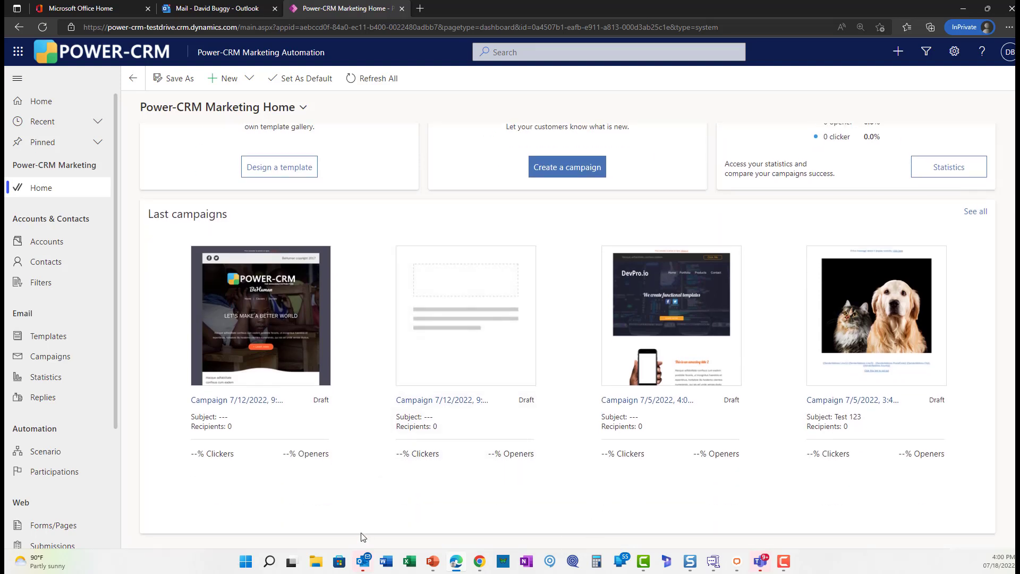
click(38, 284)
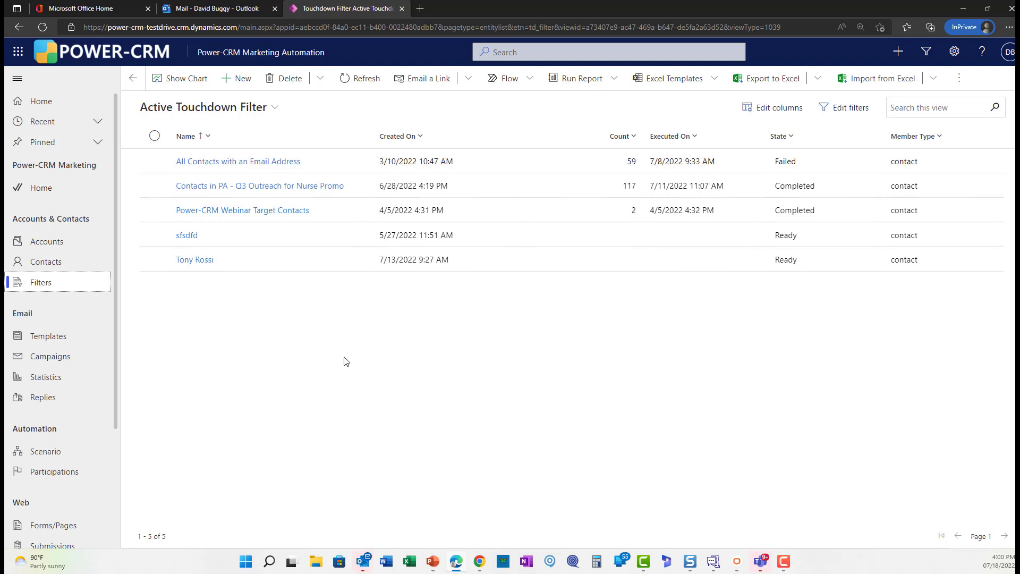
click(298, 58)
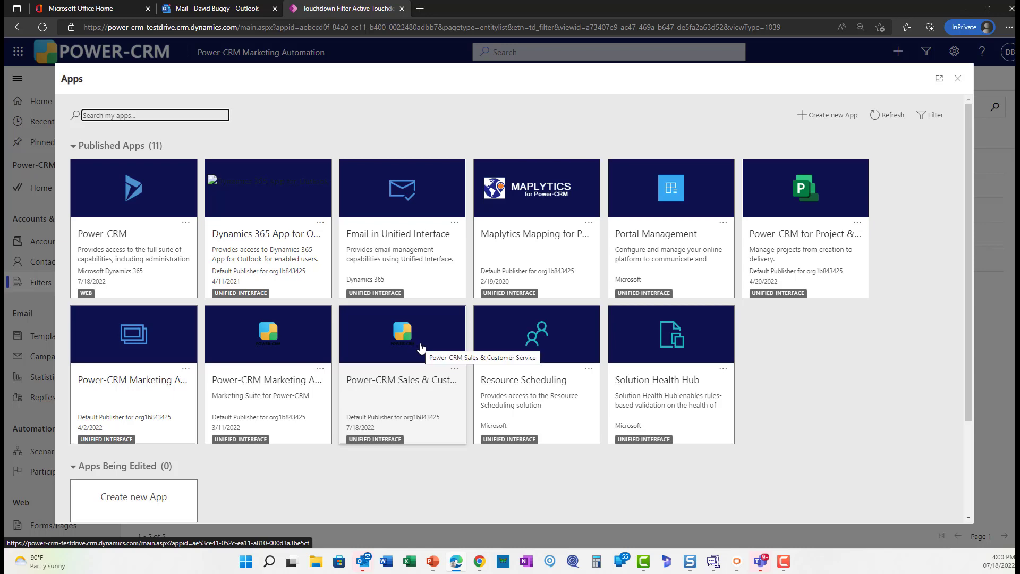
key(Escape)
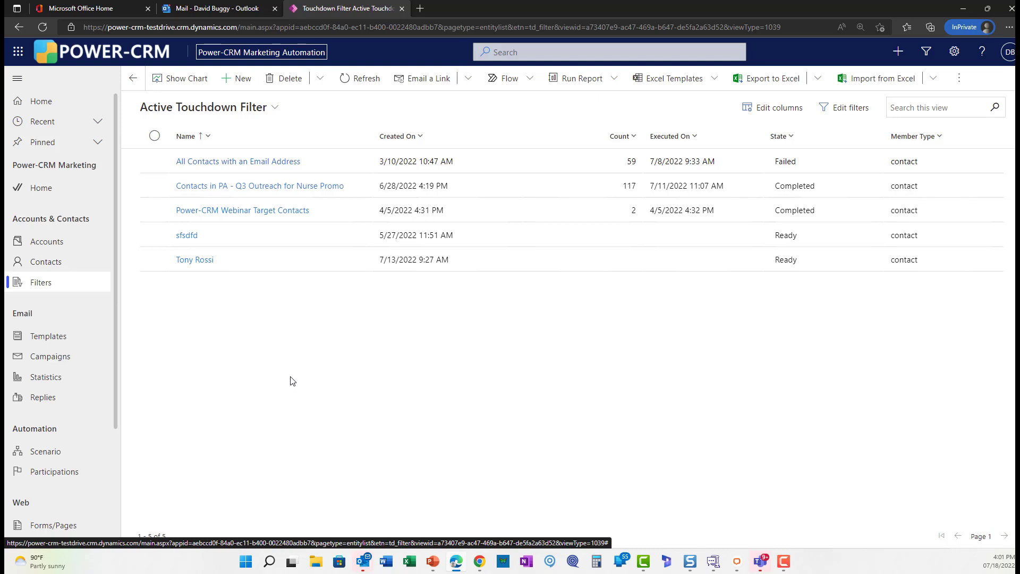
click(237, 169)
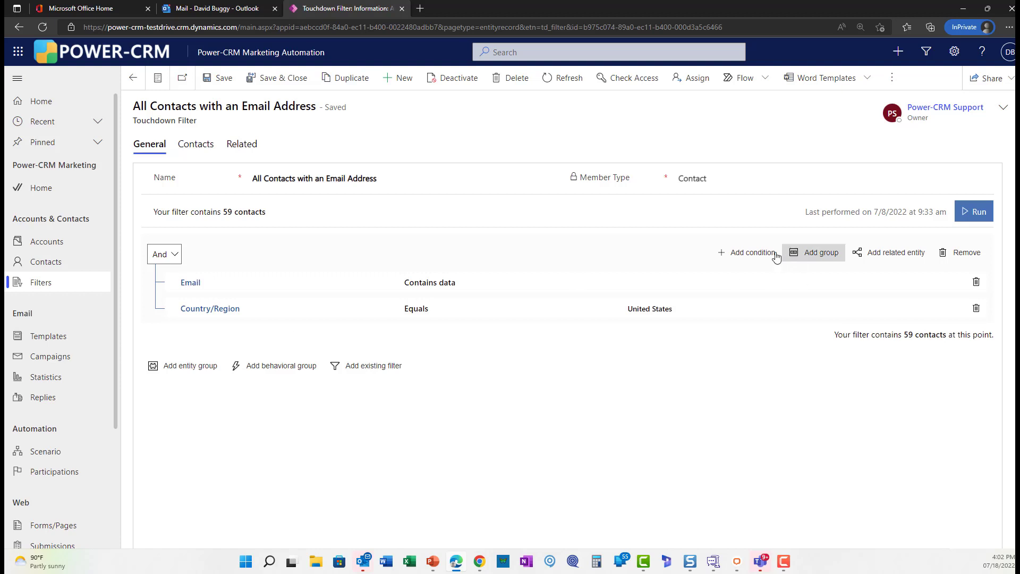
Step: Add a condition to the filter's contact group and choose Relationship Type as its field
click(745, 253)
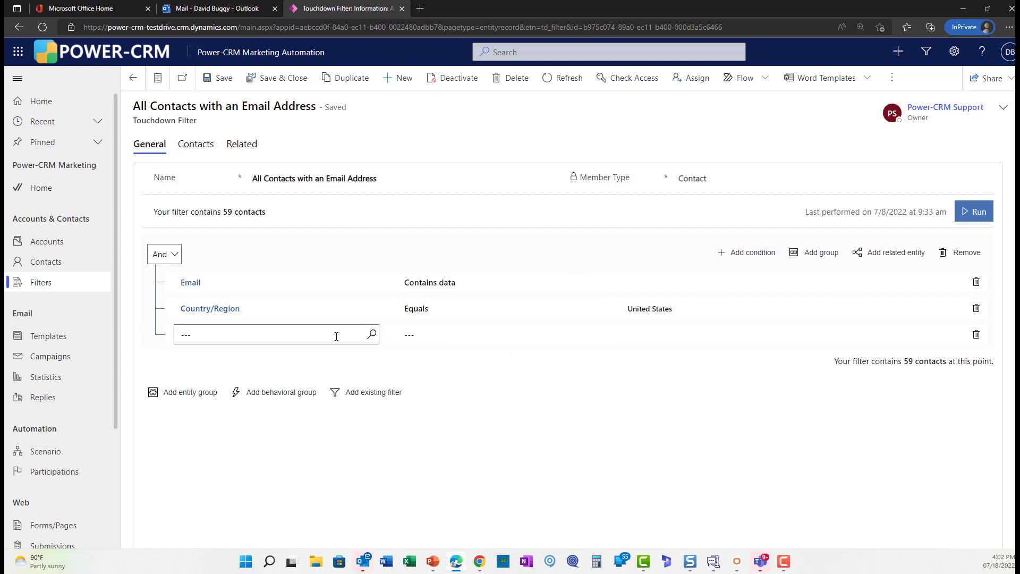
click(336, 335)
scroll(365, 397, down, 5)
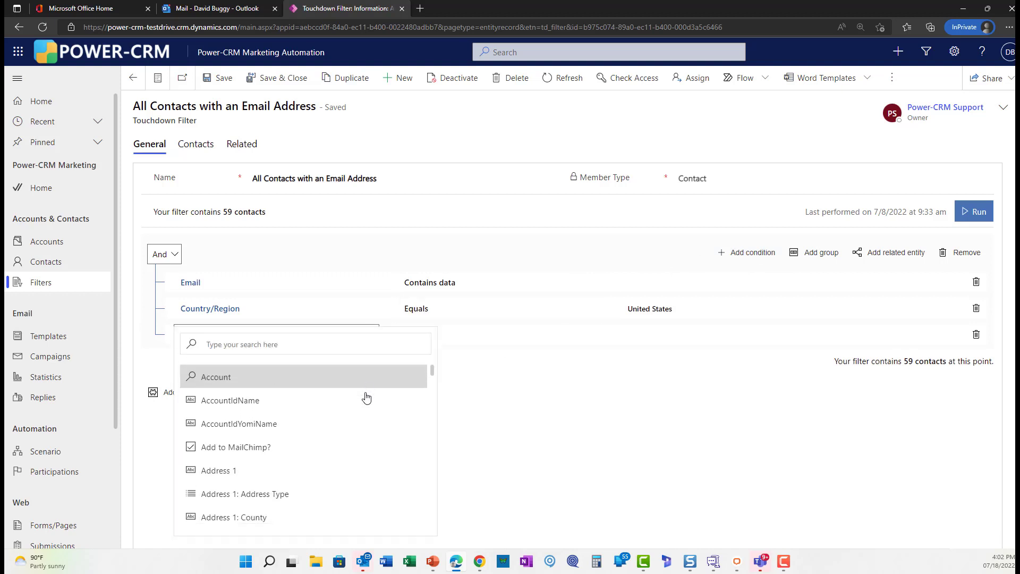
scroll(366, 397, down, 5)
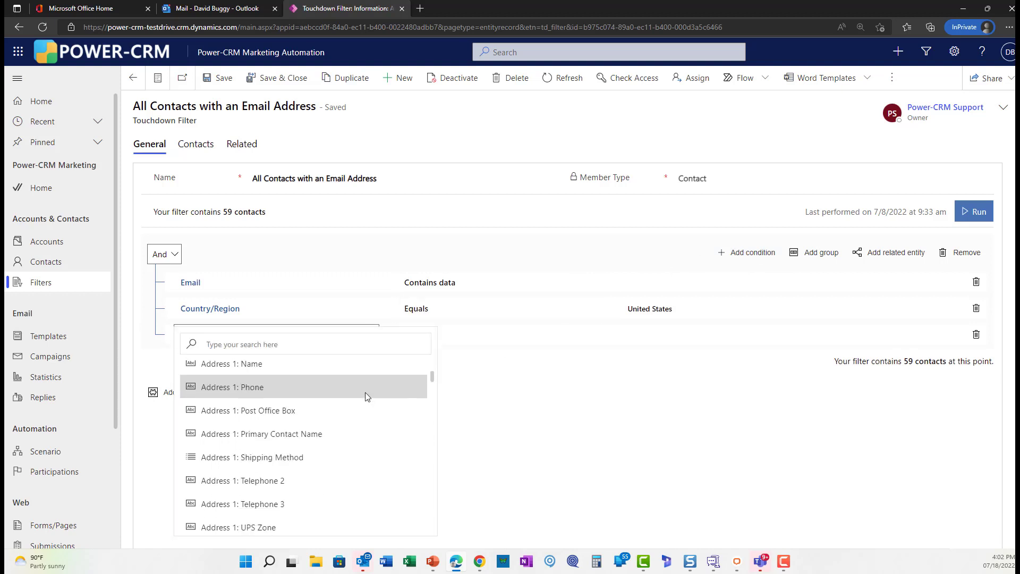
scroll(366, 397, down, 5)
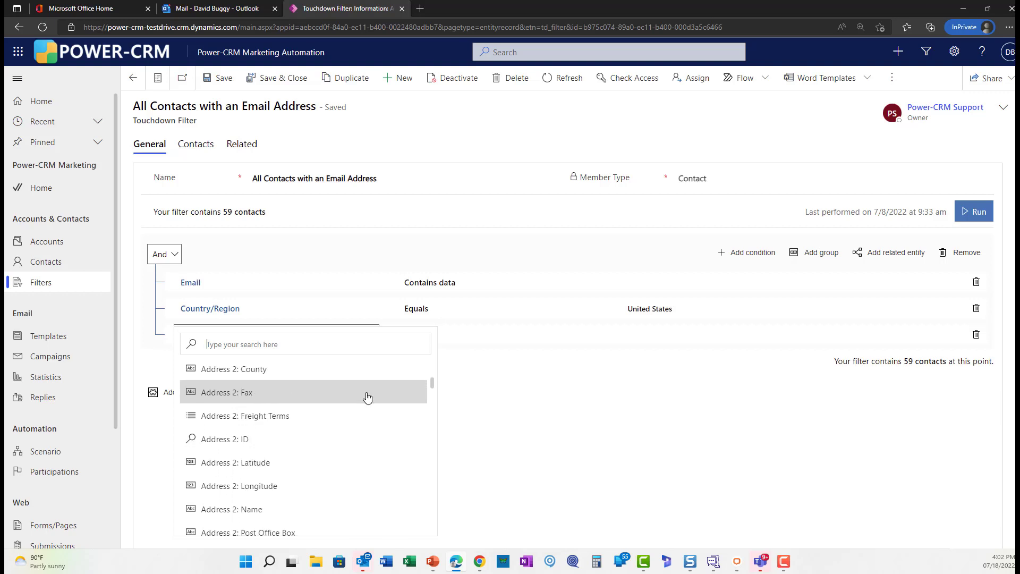
scroll(366, 397, down, 5)
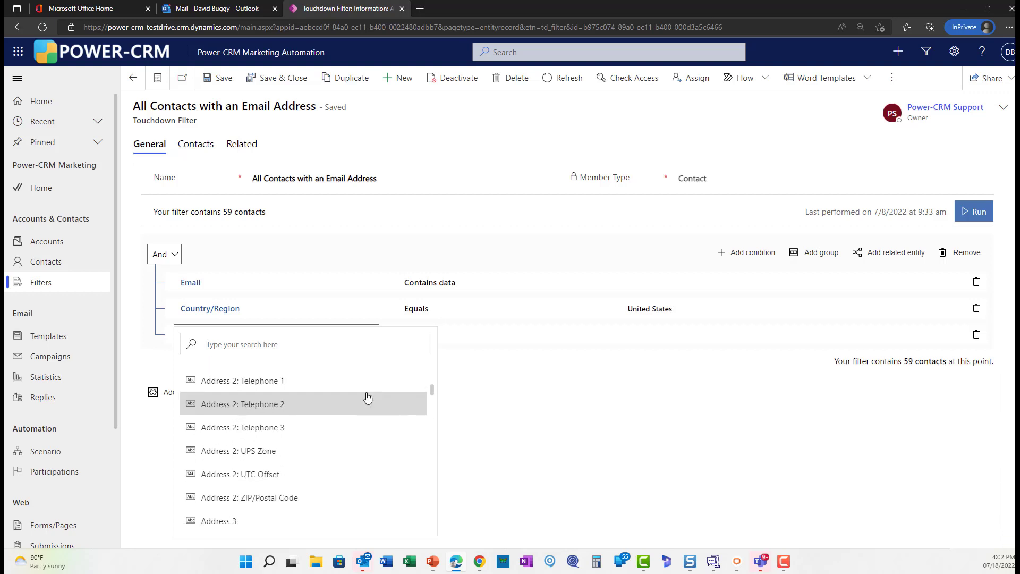
scroll(367, 396, down, 5)
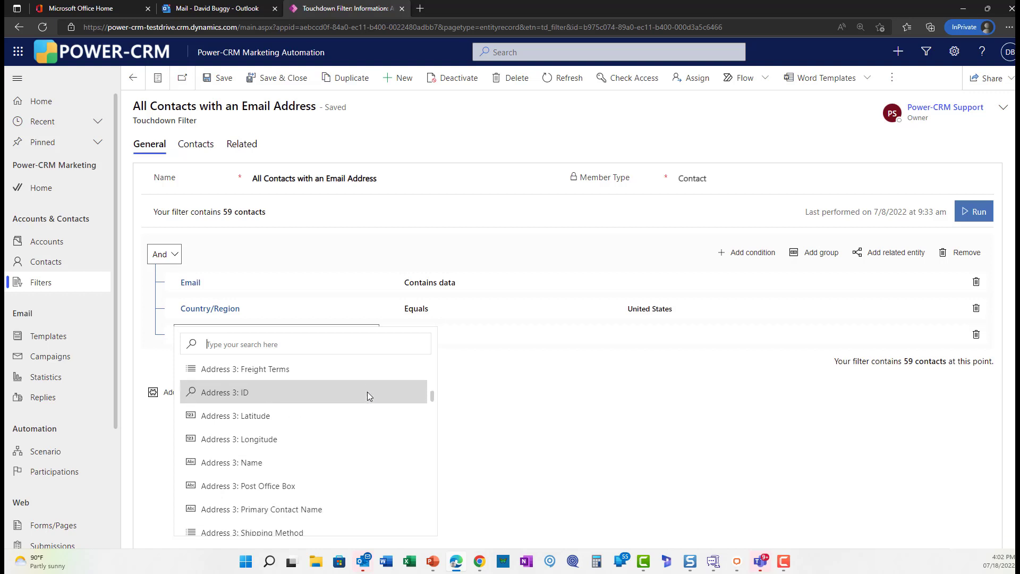
scroll(368, 396, down, 2)
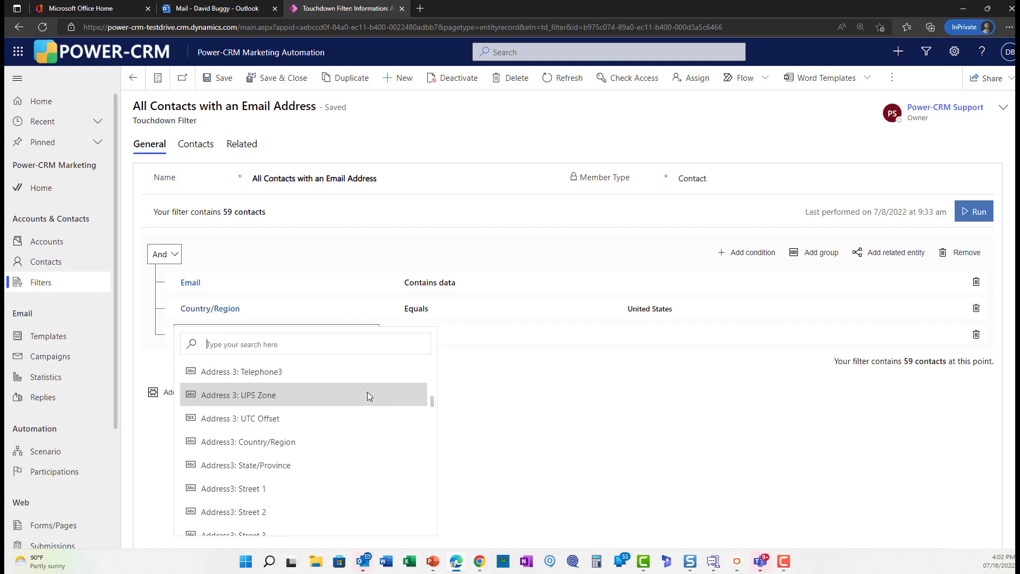
scroll(368, 396, down, 4)
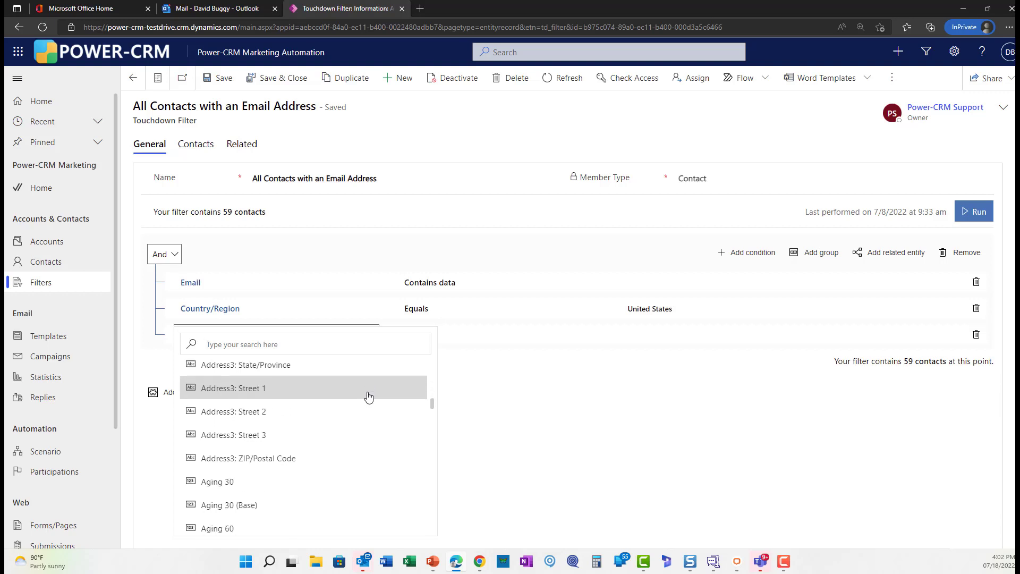
click(252, 343)
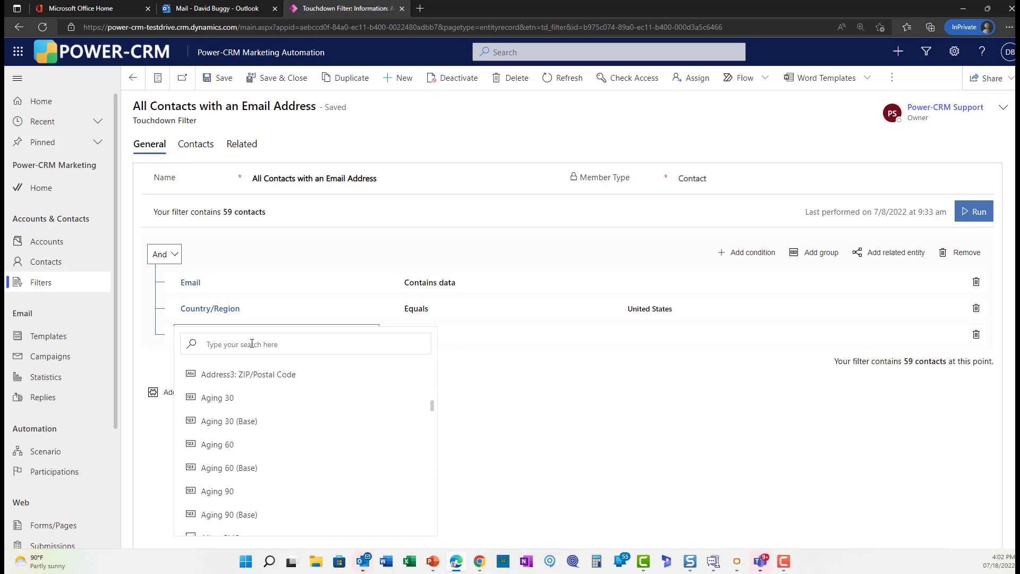
text(re)
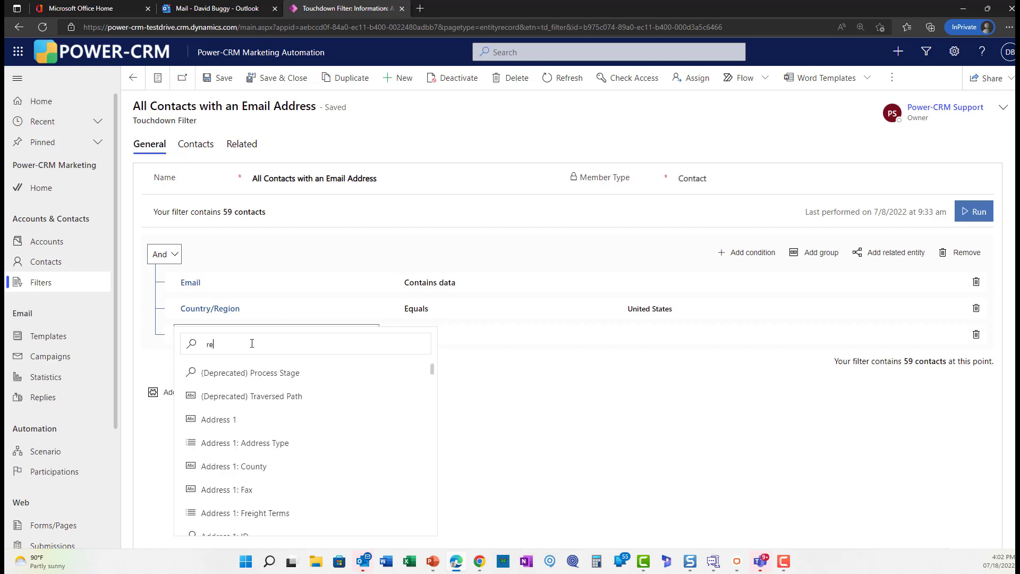
text(la)
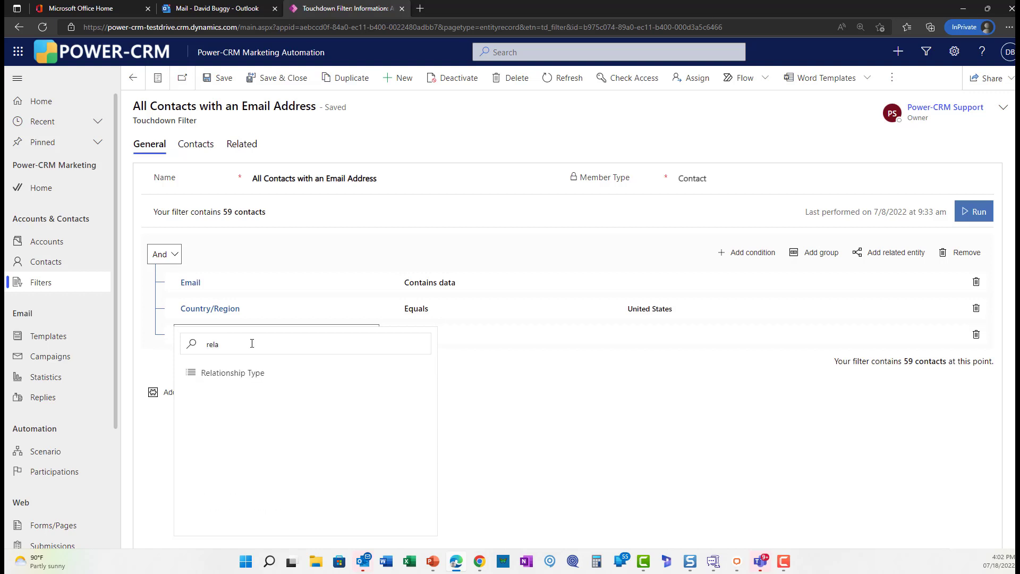
click(235, 370)
Step: Set the Relationship Type condition's operator to Equals and delete the condition from the filter
click(460, 337)
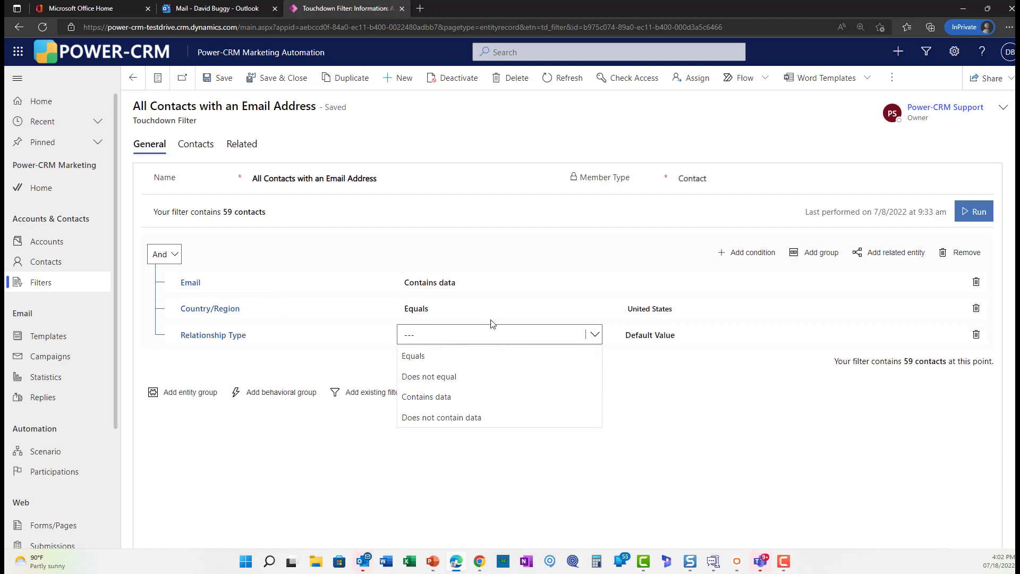
click(427, 355)
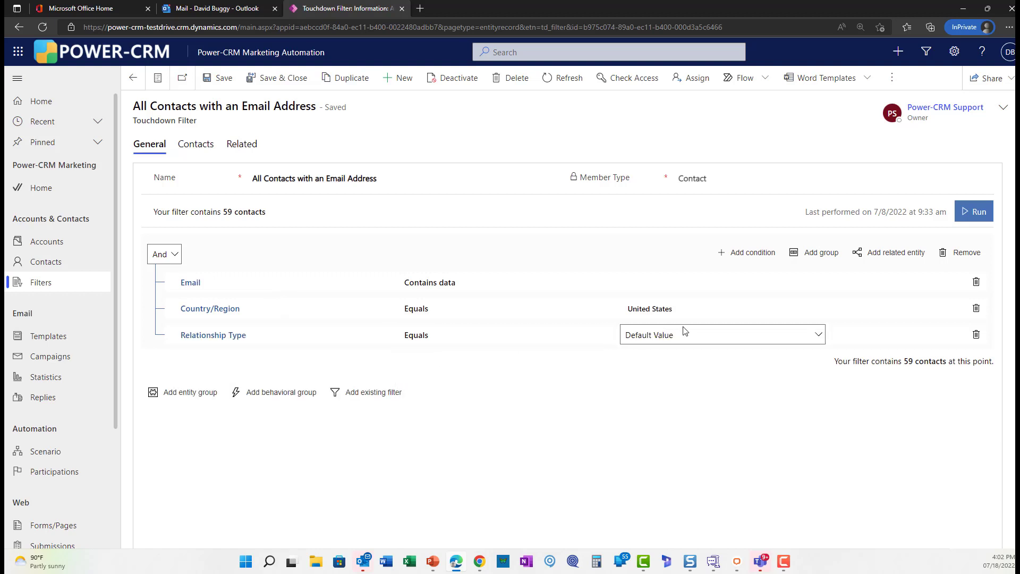
click(758, 333)
click(488, 353)
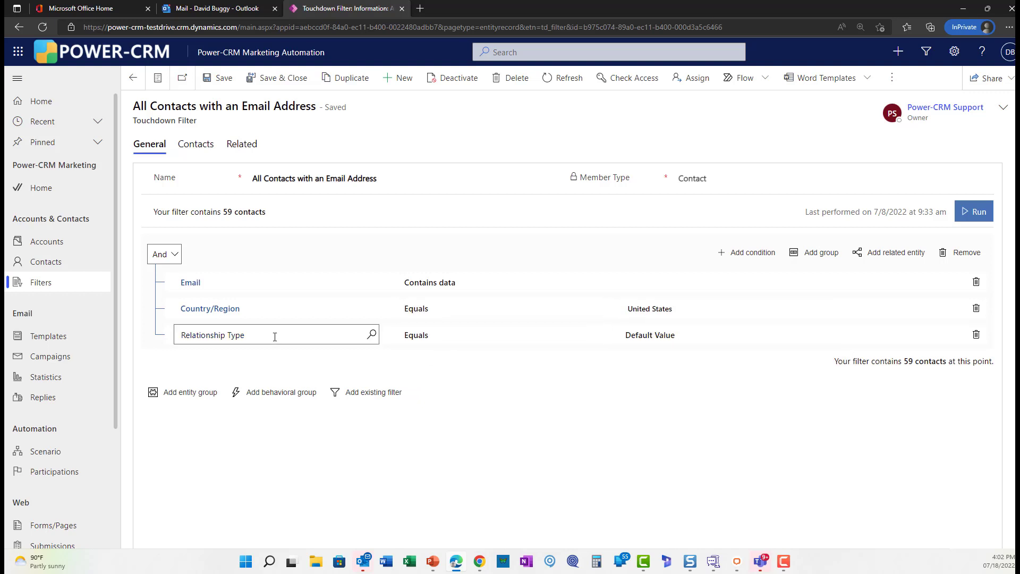
click(976, 334)
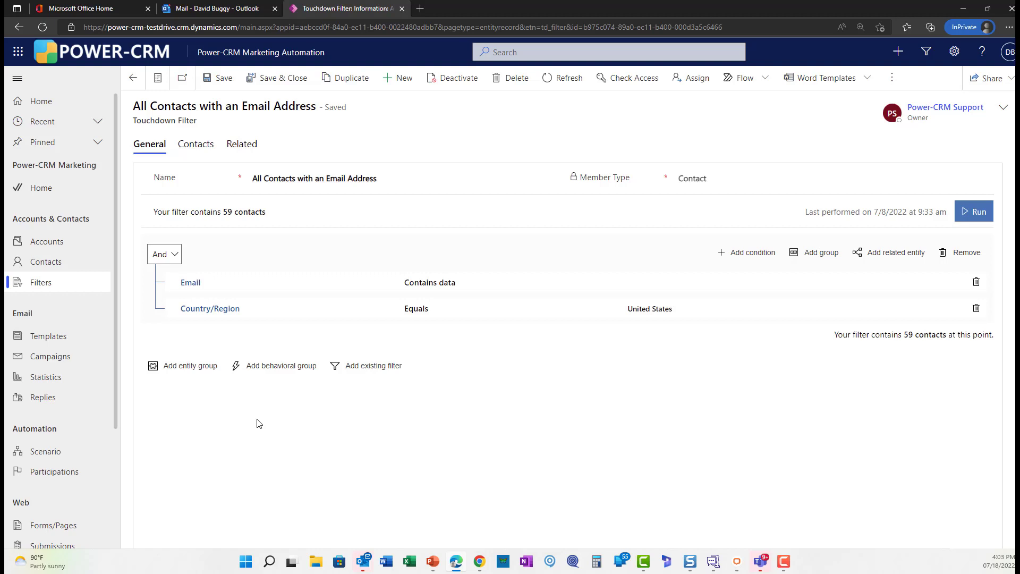
Step: Add a behavioral group to the filter and link it to the contact group with And also
click(274, 369)
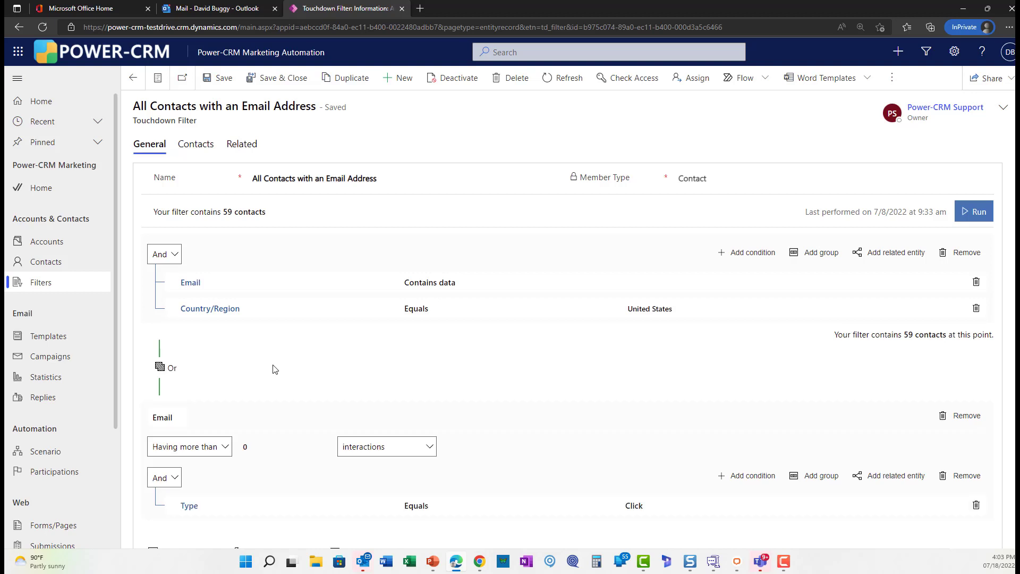
click(175, 368)
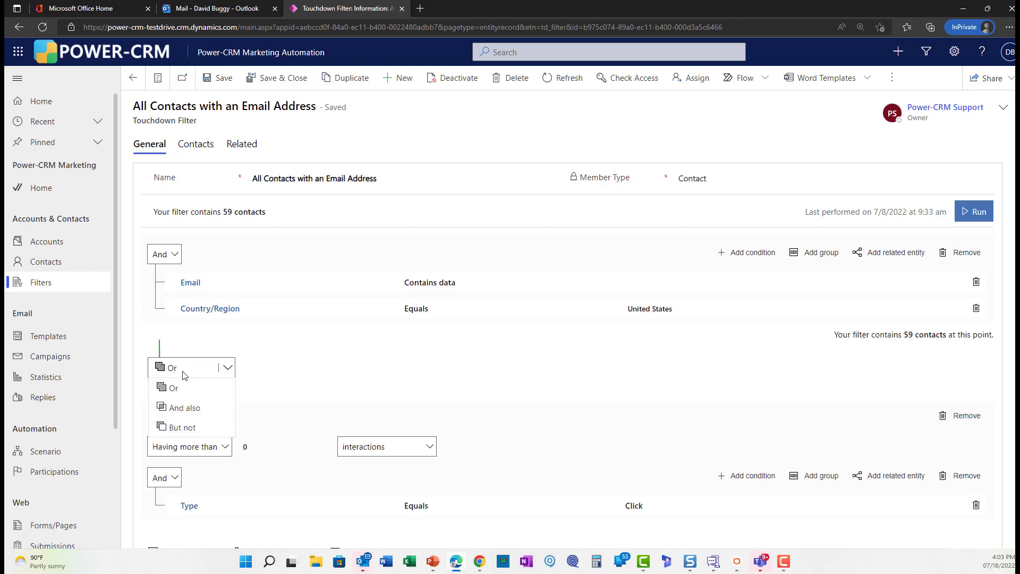
click(197, 408)
scroll(236, 377, down, 3)
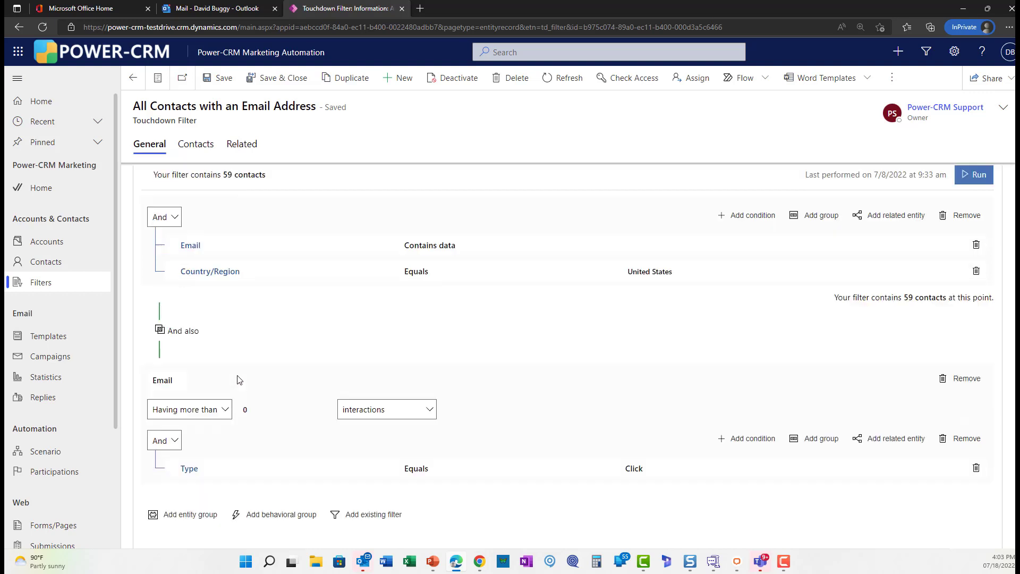
scroll(233, 372, up, 3)
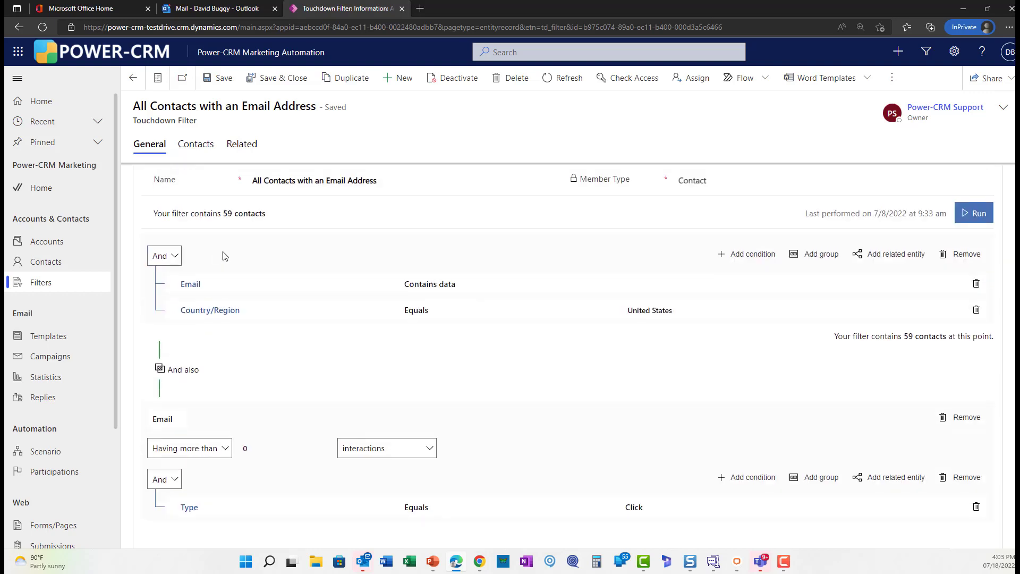
scroll(275, 378, down, 3)
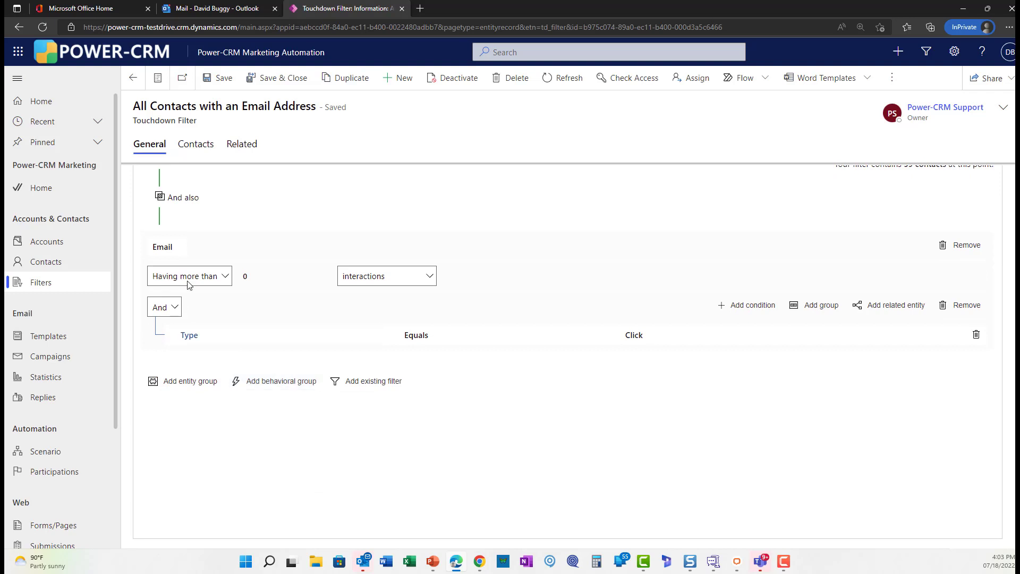
Step: Set the behavioral email group to having more than 1 interactions
click(236, 335)
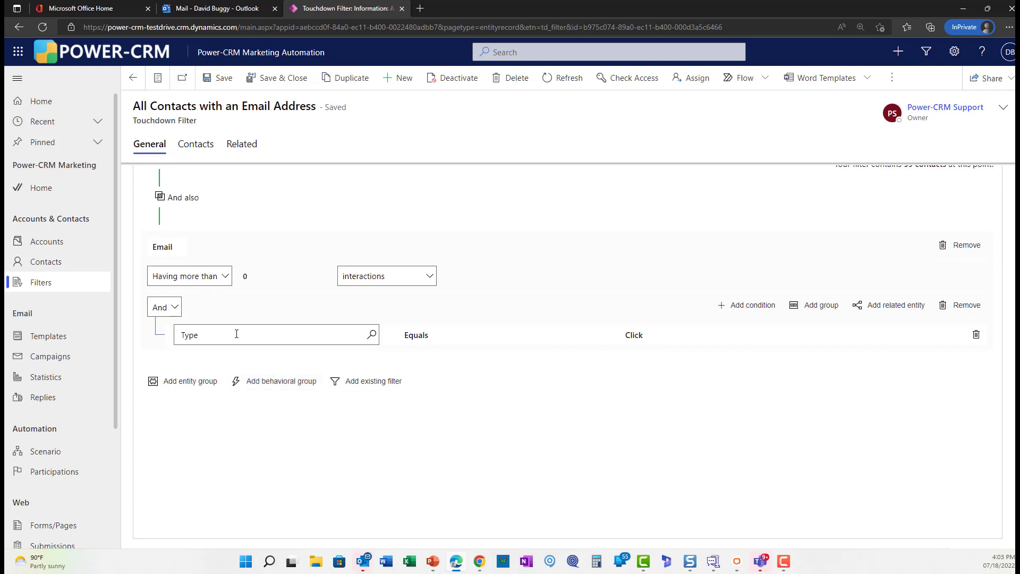
click(251, 276)
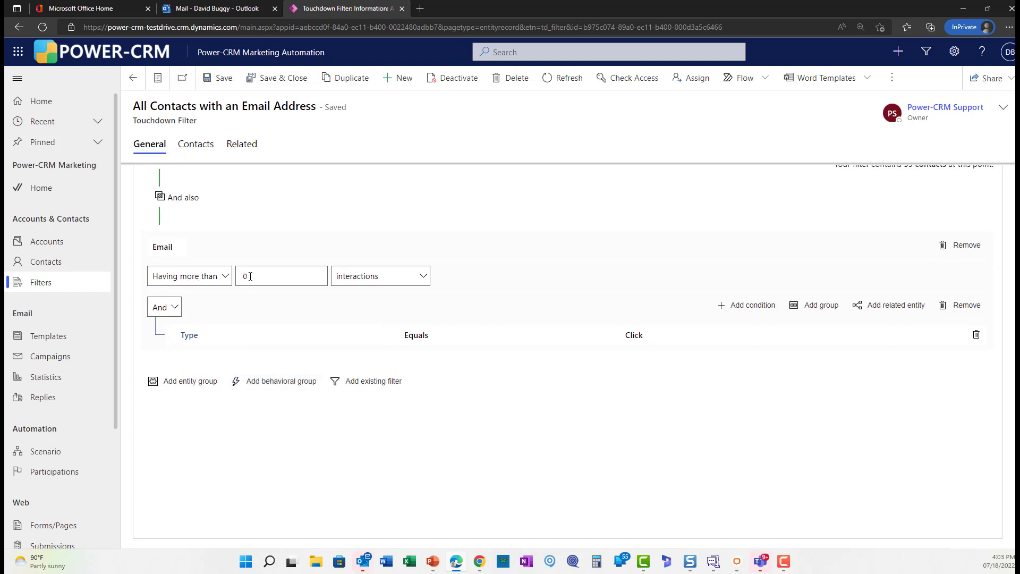
double_click(245, 279)
text(1)
click(406, 280)
click(406, 281)
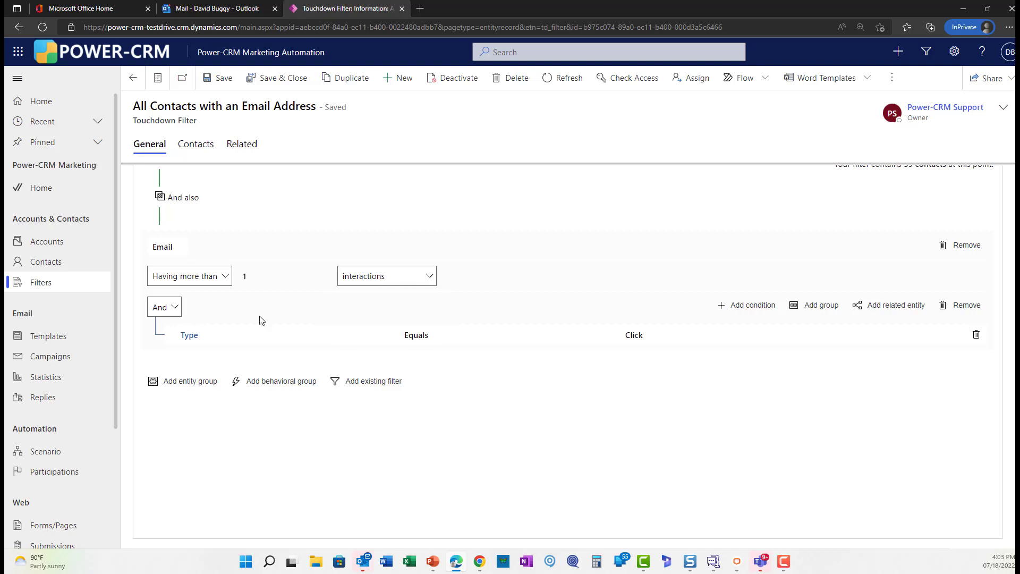
Step: Browse the fields available for the behavioral group's Type condition, and delete that condition
click(222, 333)
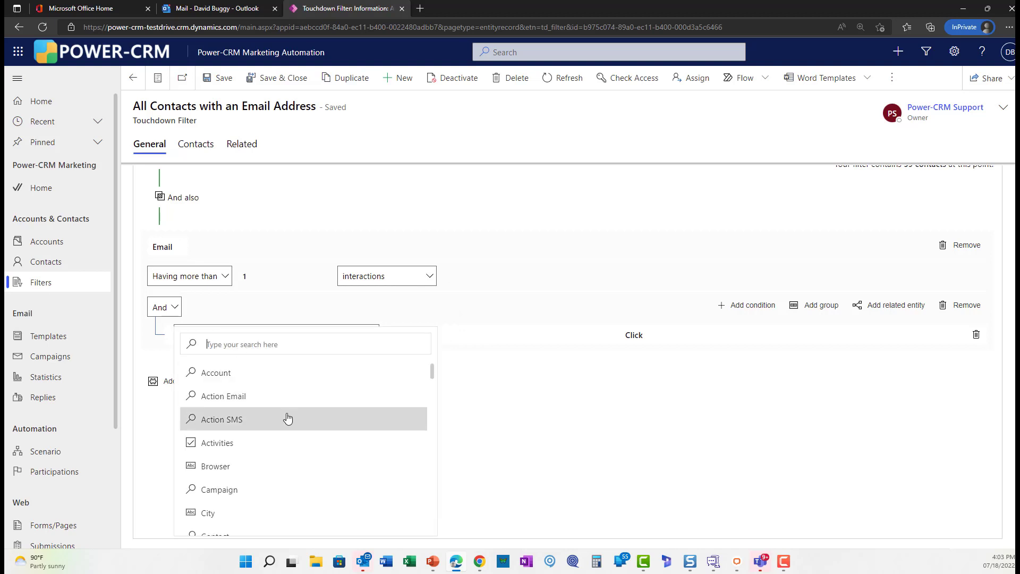
scroll(289, 418, down, 2)
scroll(290, 418, down, 10)
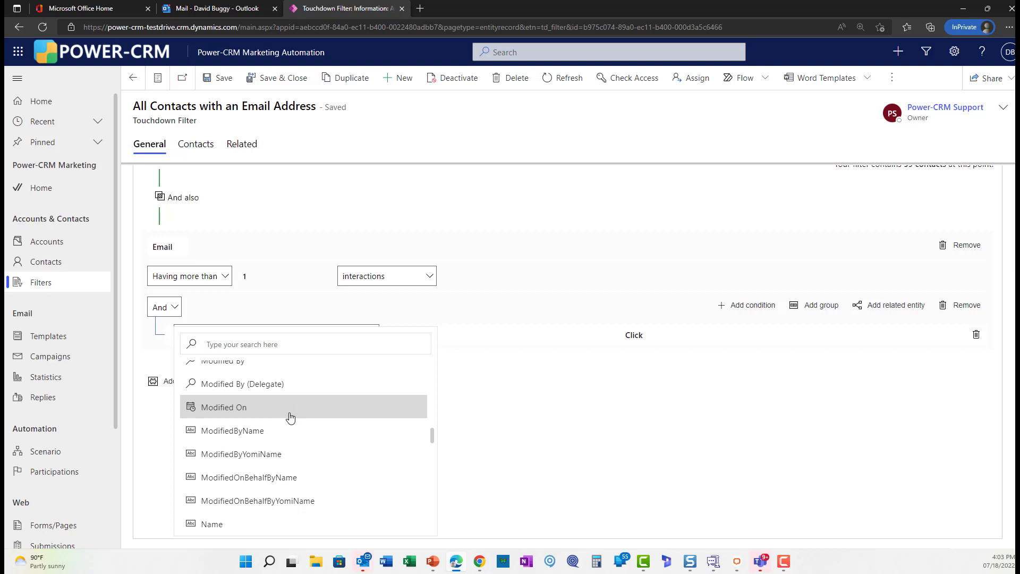
scroll(290, 417, down, 5)
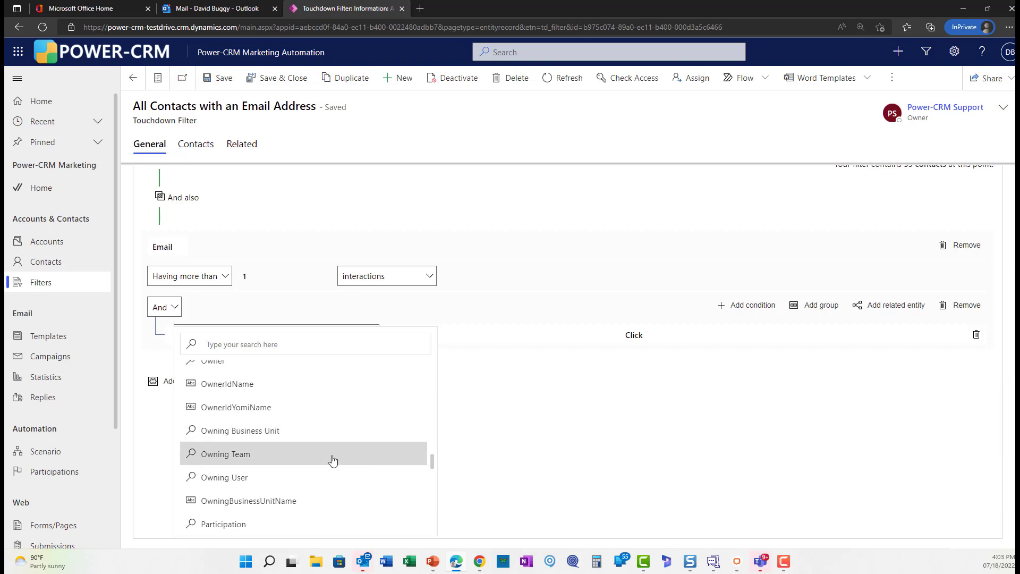
click(528, 457)
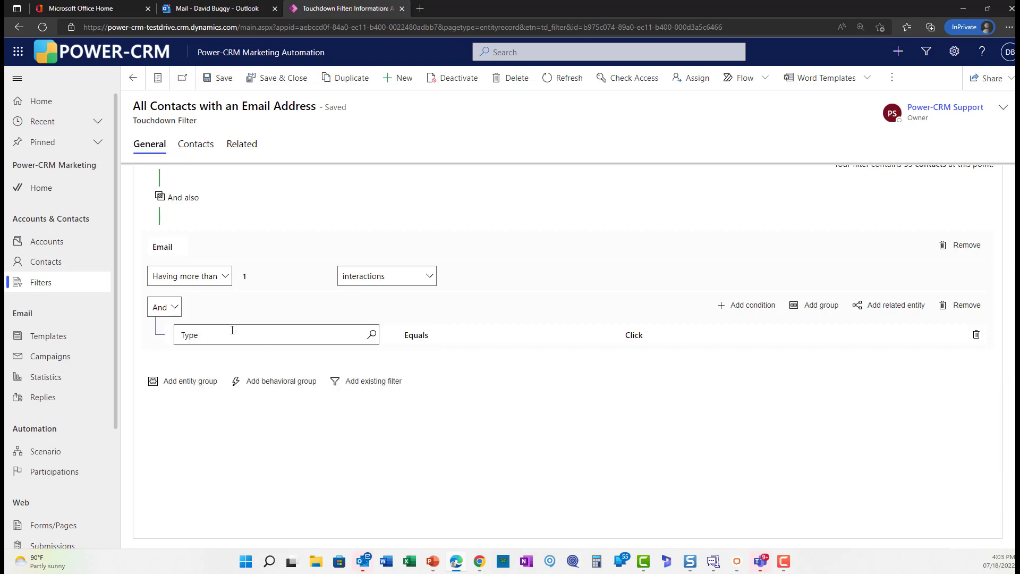
click(433, 338)
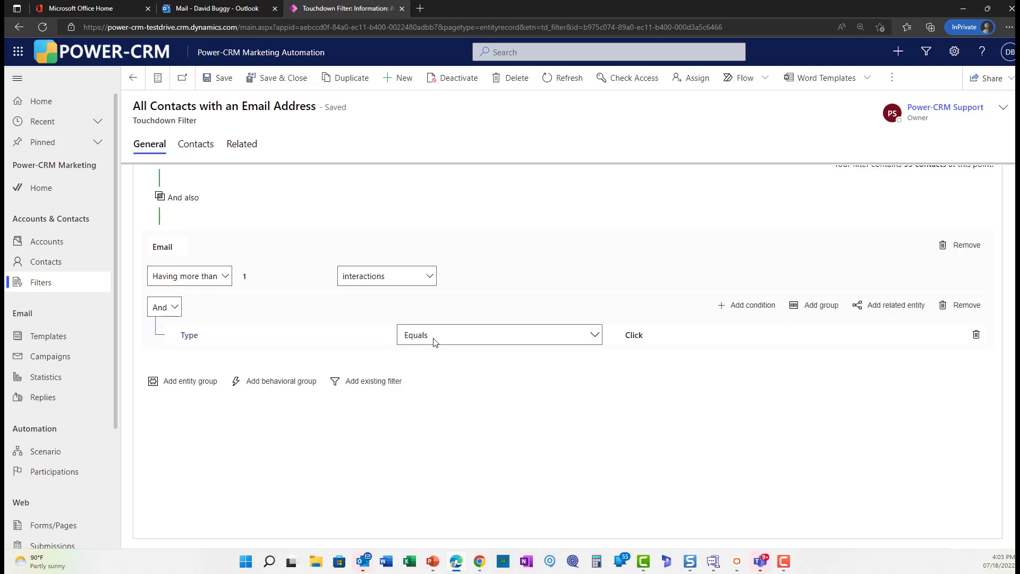
click(295, 266)
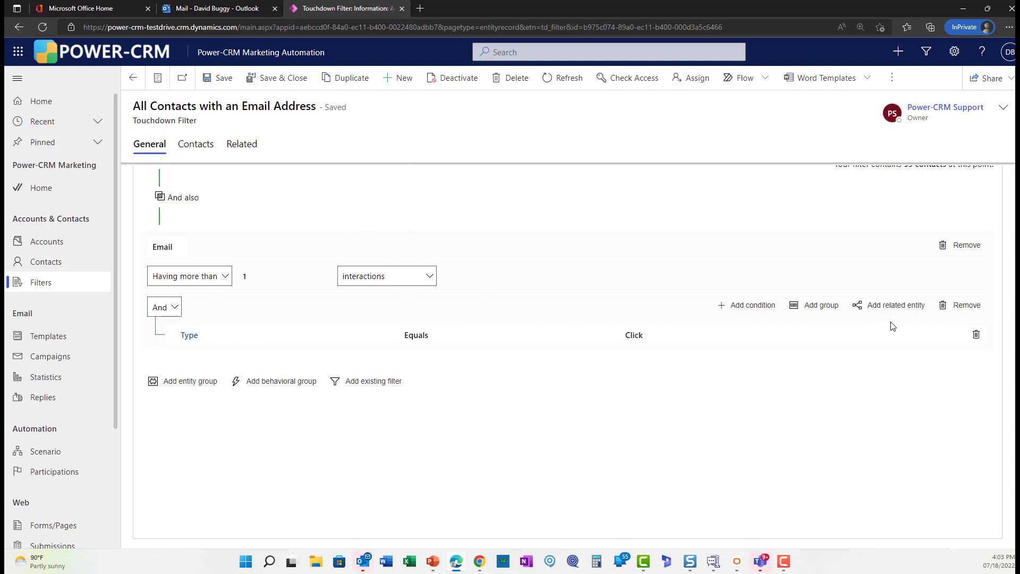
click(977, 335)
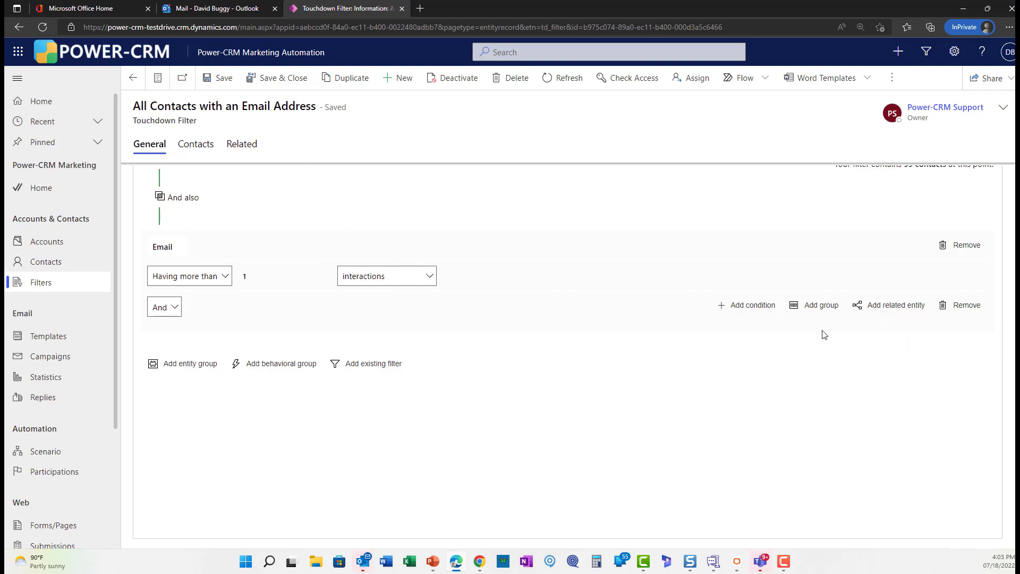
Step: Review the member contacts of the All Contacts with an Email Address filter, and return to its general definition
scroll(976, 280, up, 3)
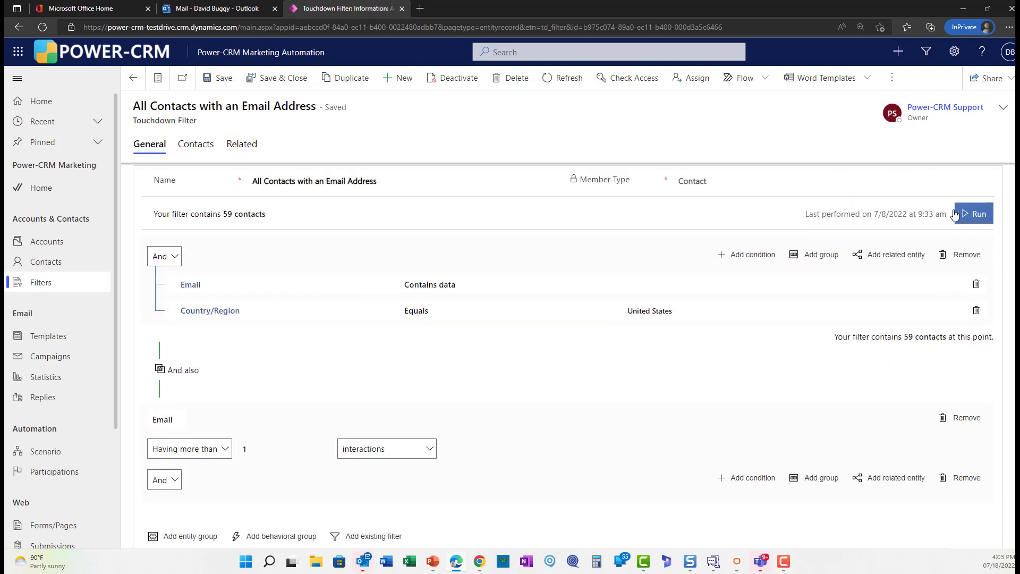
click(200, 142)
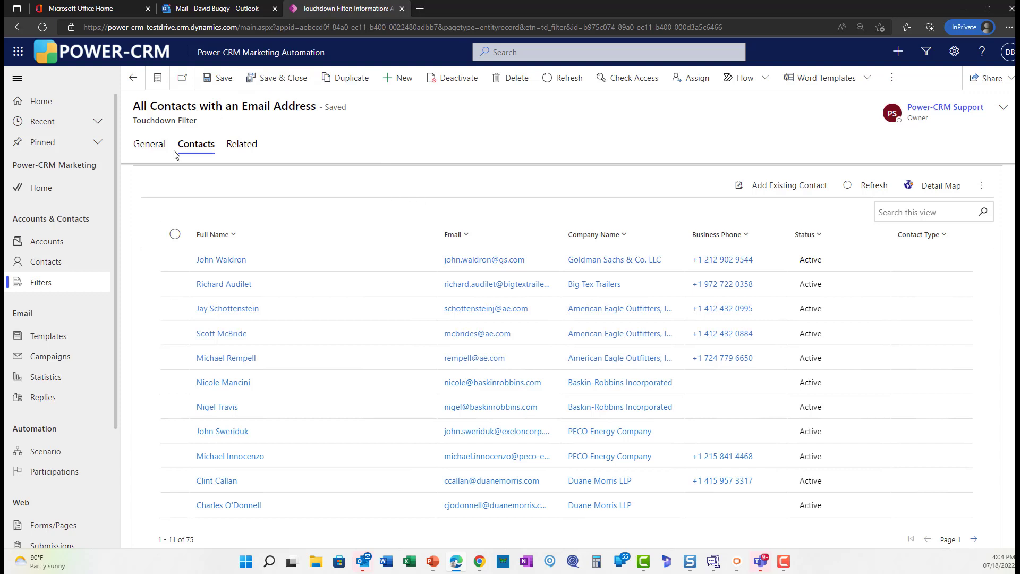
click(150, 147)
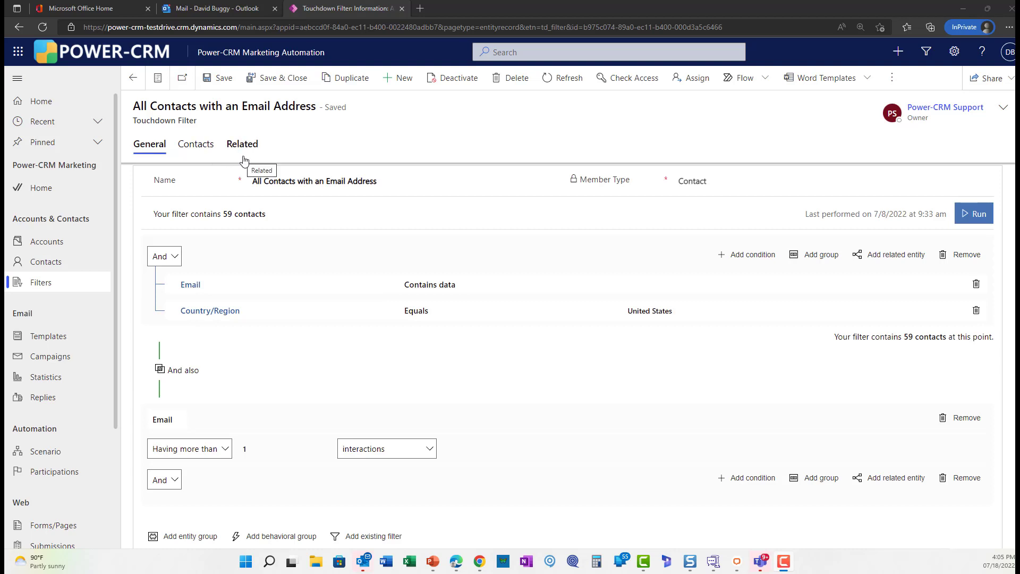
Step: Reopen the All Contacts with an Email Address filter from the list of filters and remove its behavioral email group
click(69, 282)
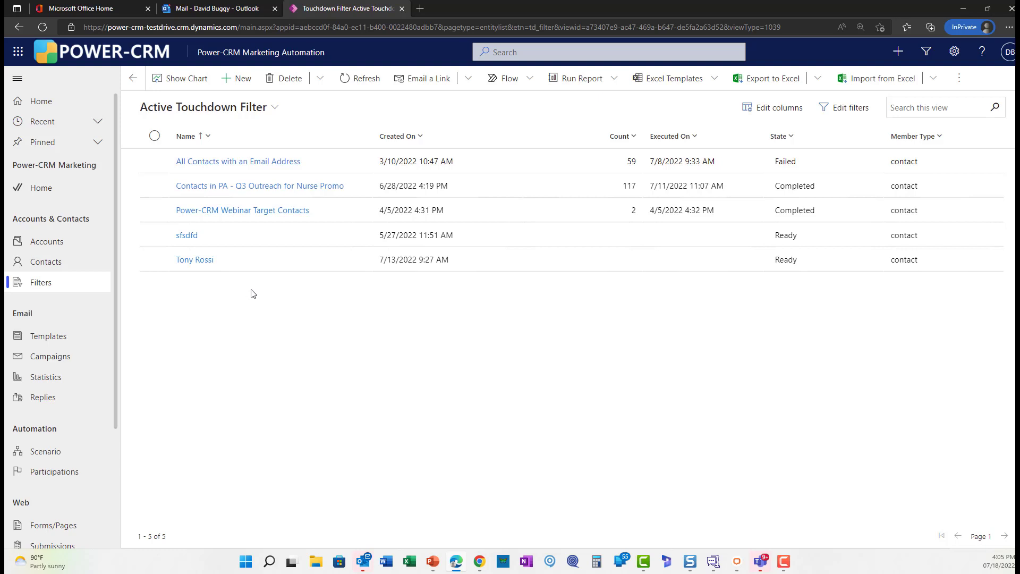
click(227, 162)
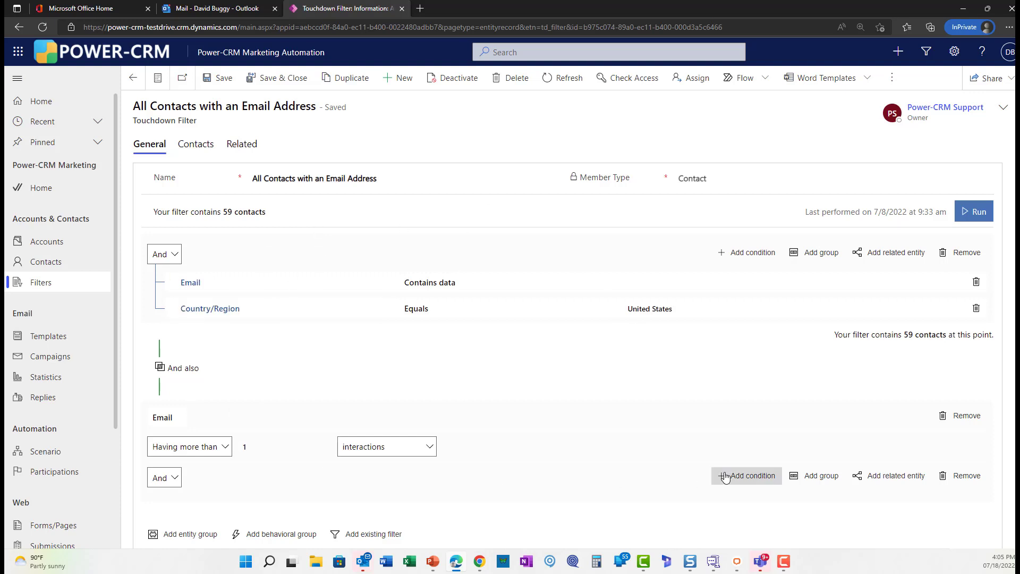
click(965, 477)
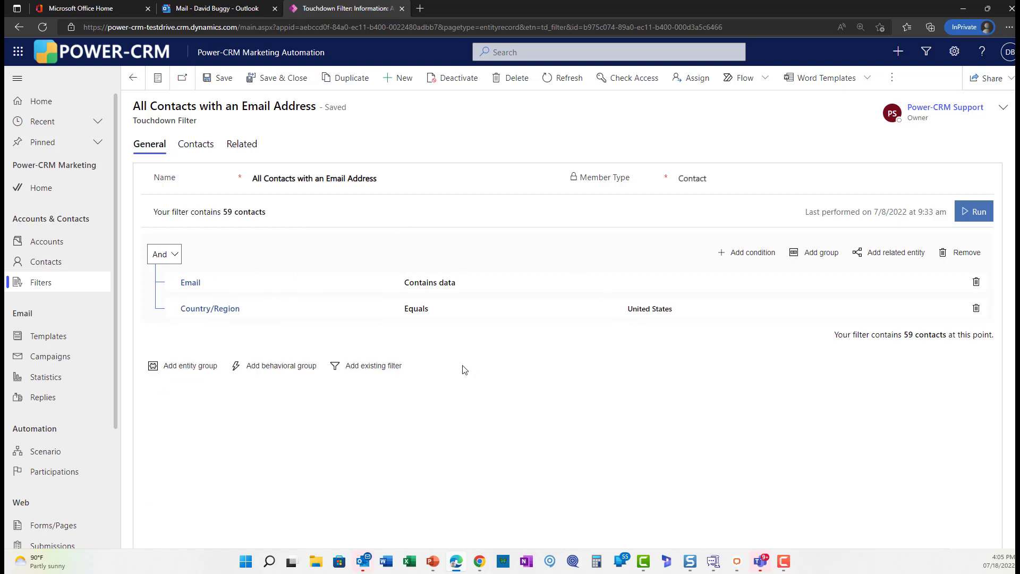